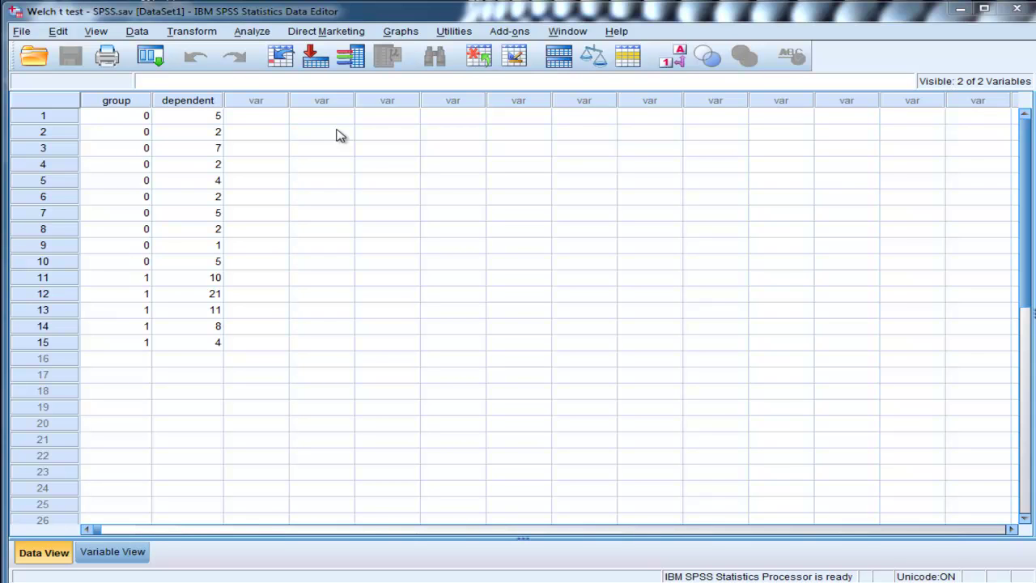
- Open One-Way ANOVA with group as the Factor and dependent in the Dependent List
click(252, 32)
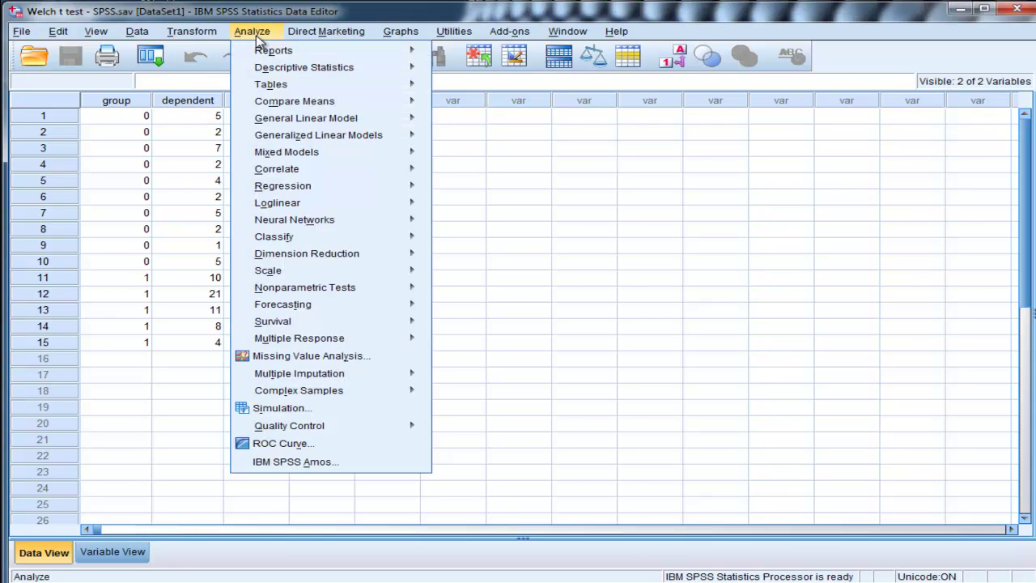
mouse_move(323, 102)
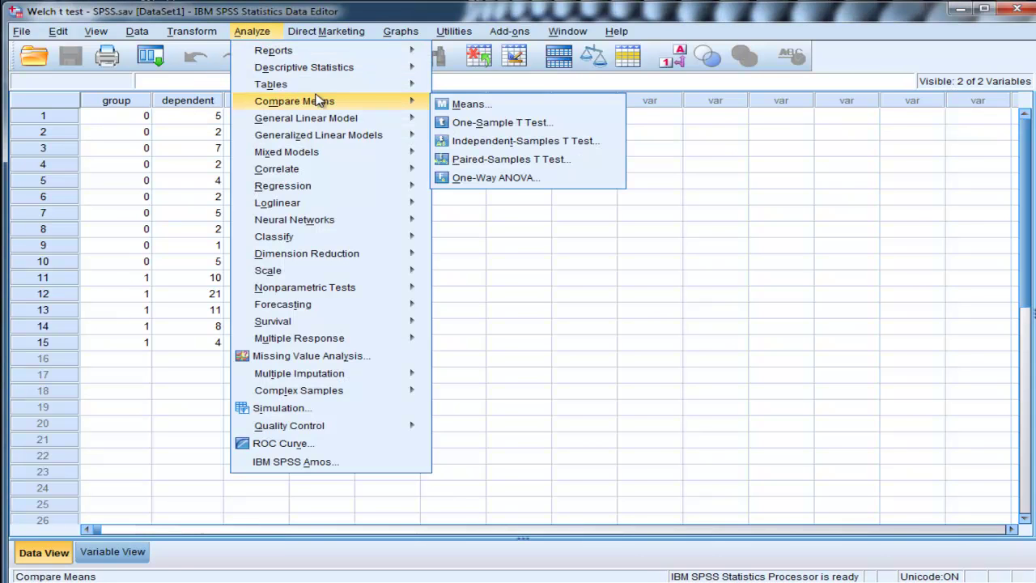
click(512, 179)
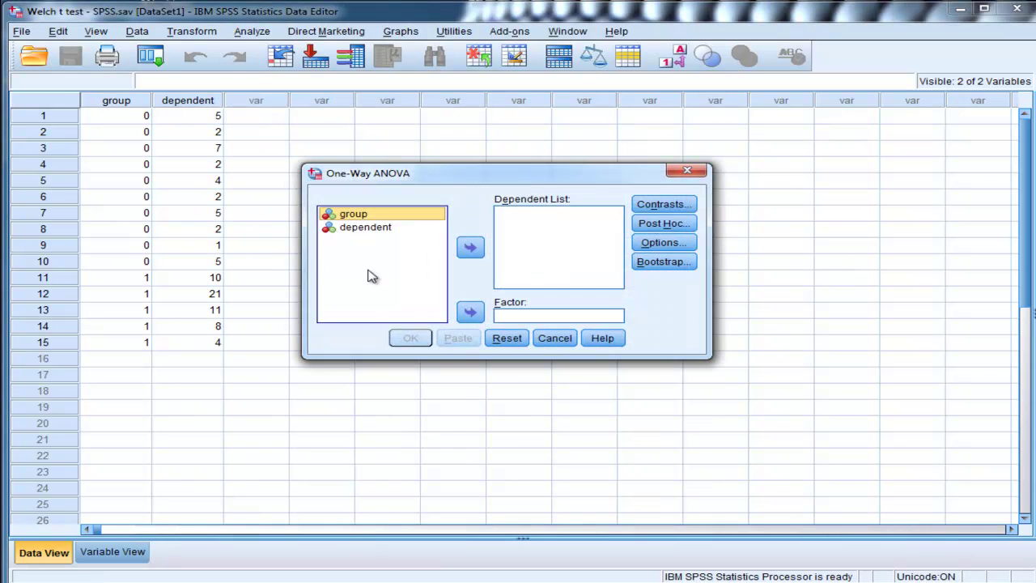
click(470, 312)
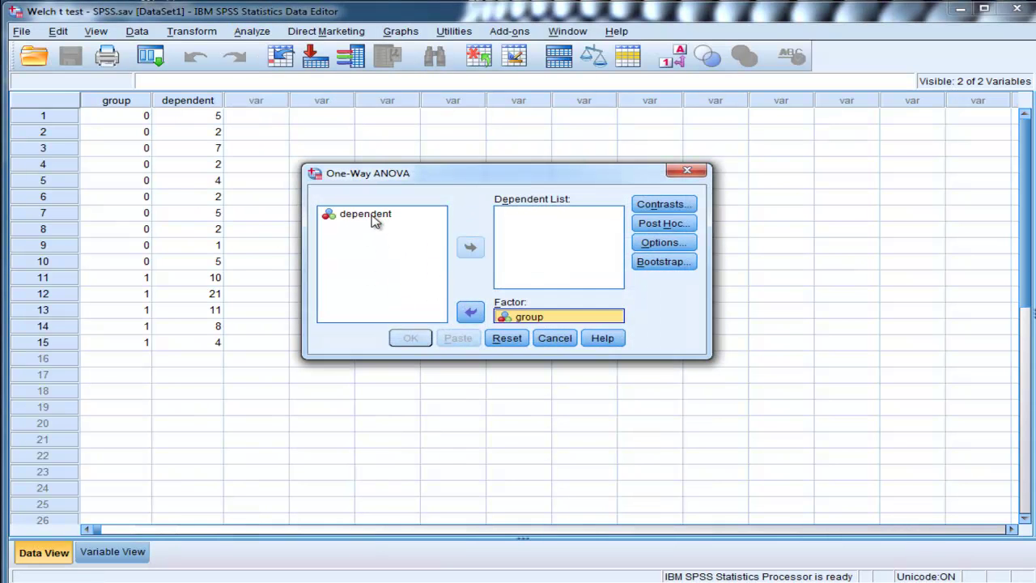
click(377, 218)
click(469, 247)
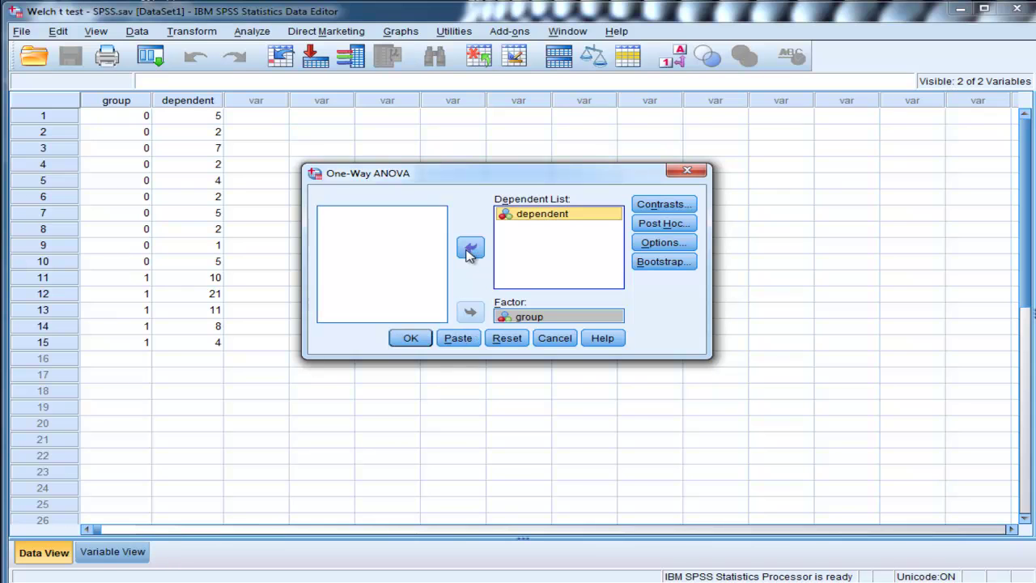
- In One-Way ANOVA Options, tick Brown-Forsythe and Welch and confirm
click(659, 246)
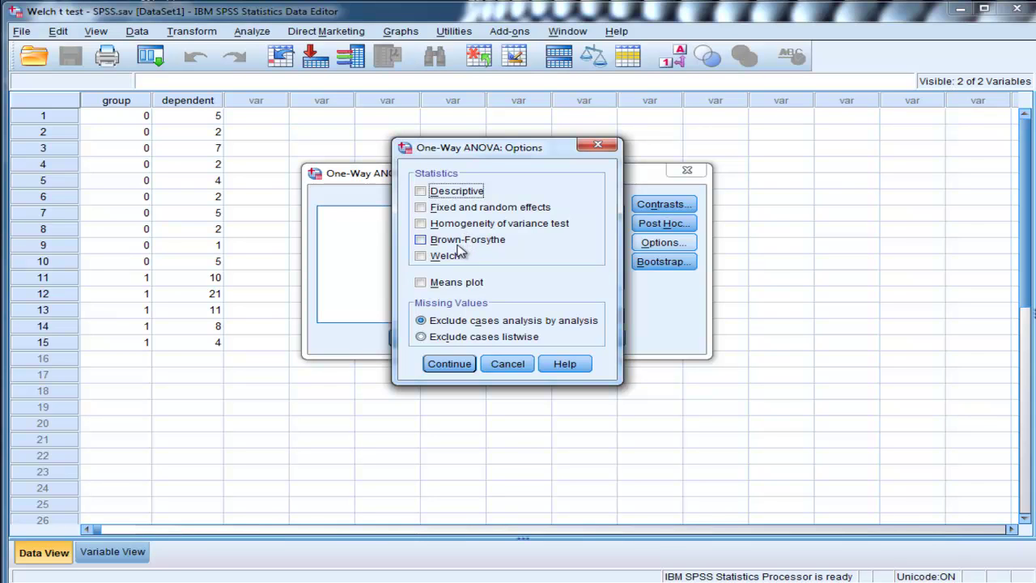
click(458, 249)
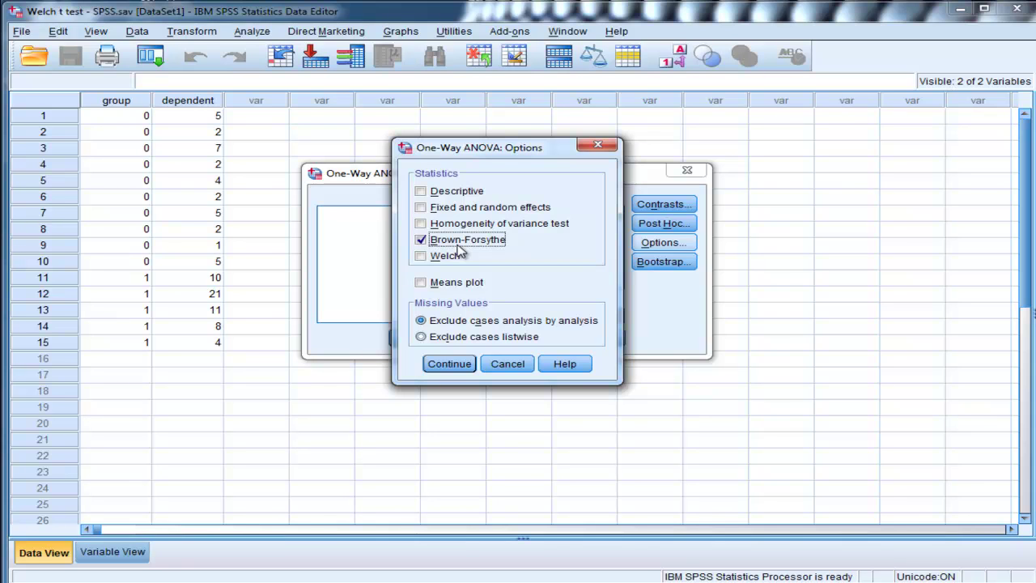
click(454, 257)
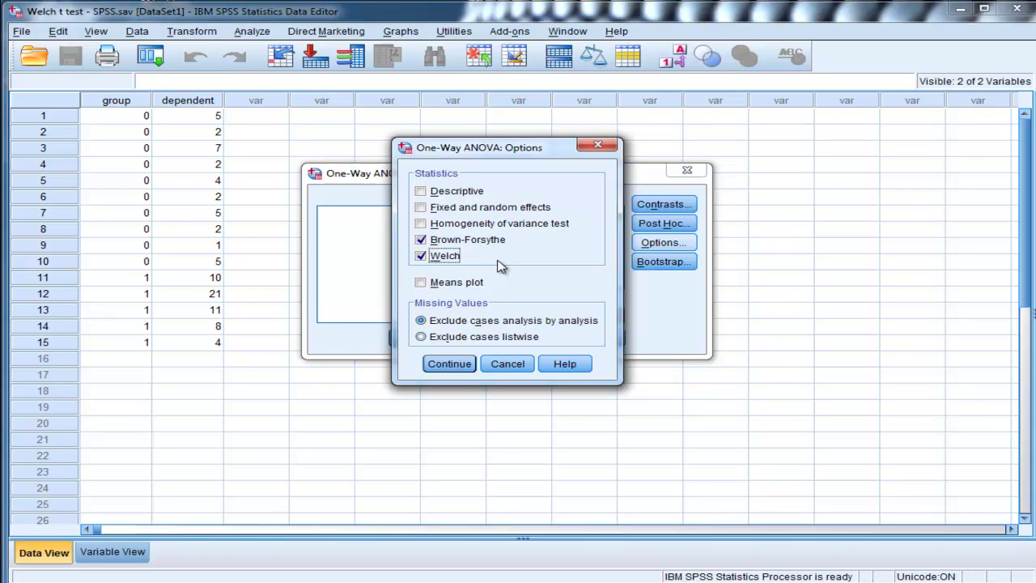
click(459, 366)
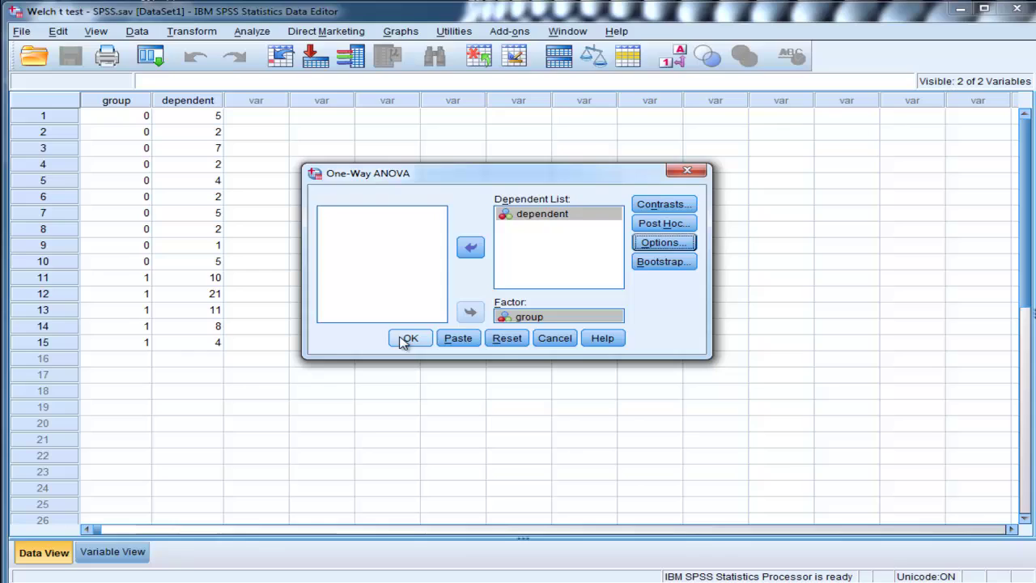
- Run the ANOVA and inspect the Robust Tests table: Welch 6.402, Sig. .059
click(404, 340)
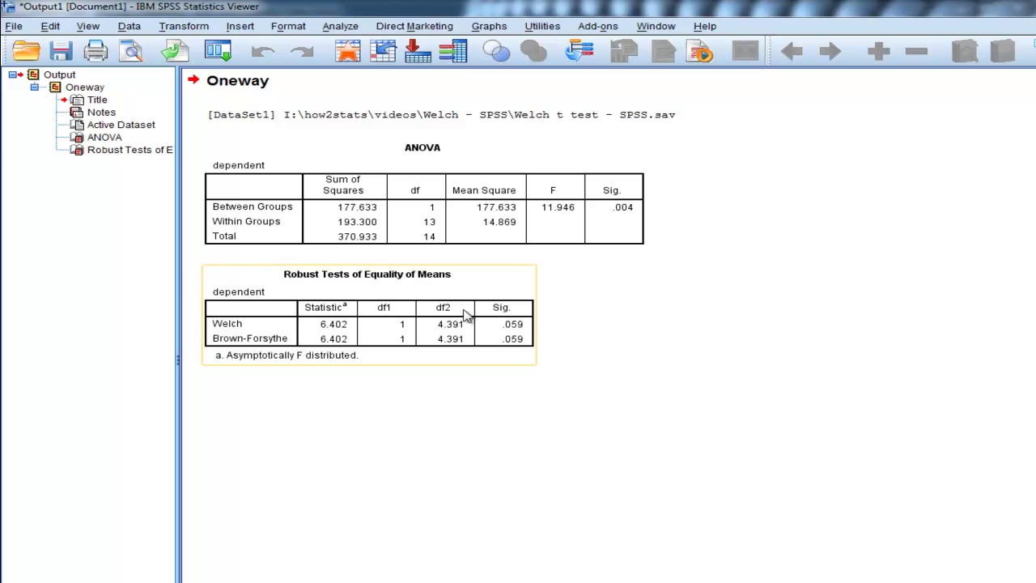
click(395, 312)
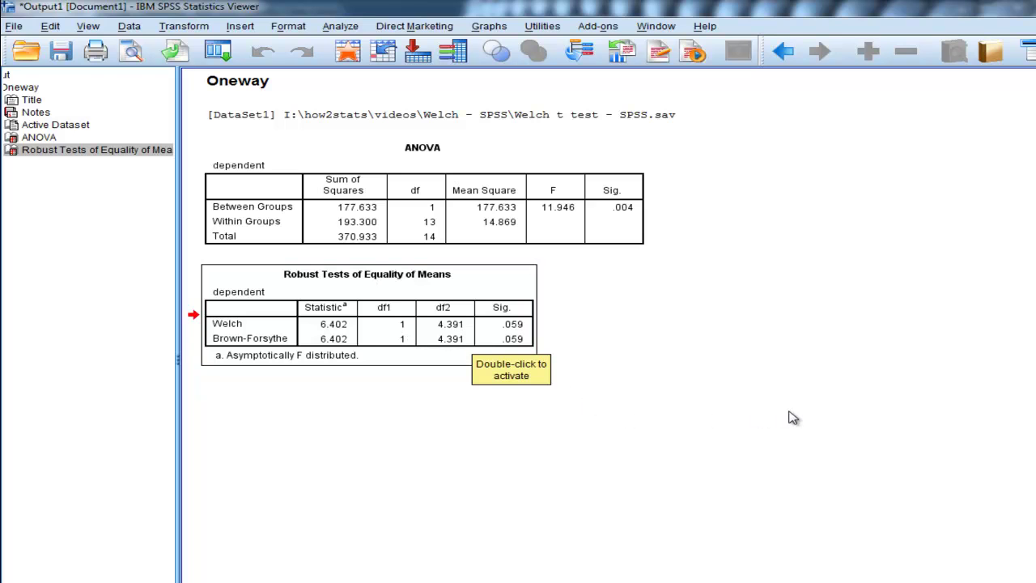
click(620, 357)
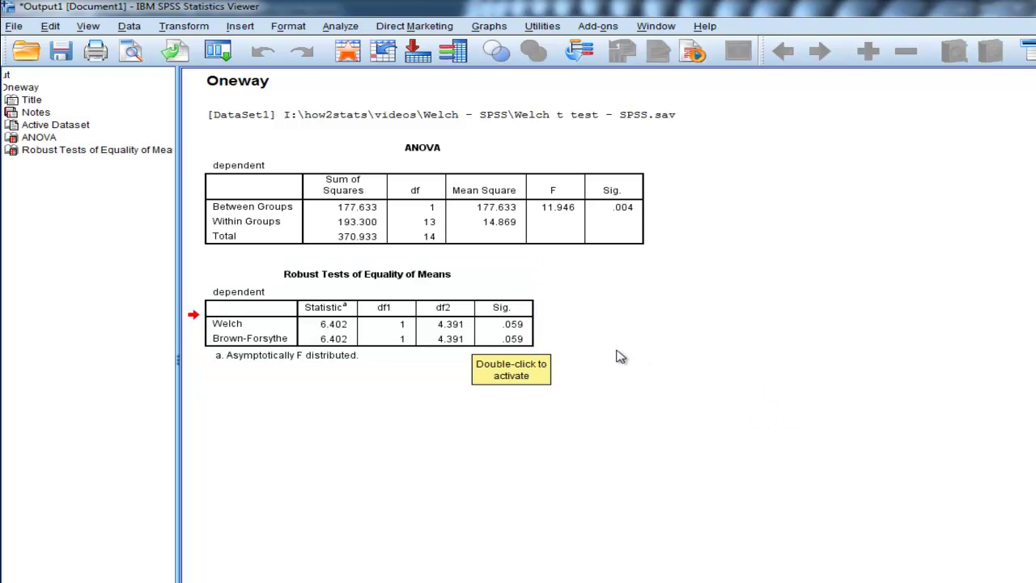
click(524, 338)
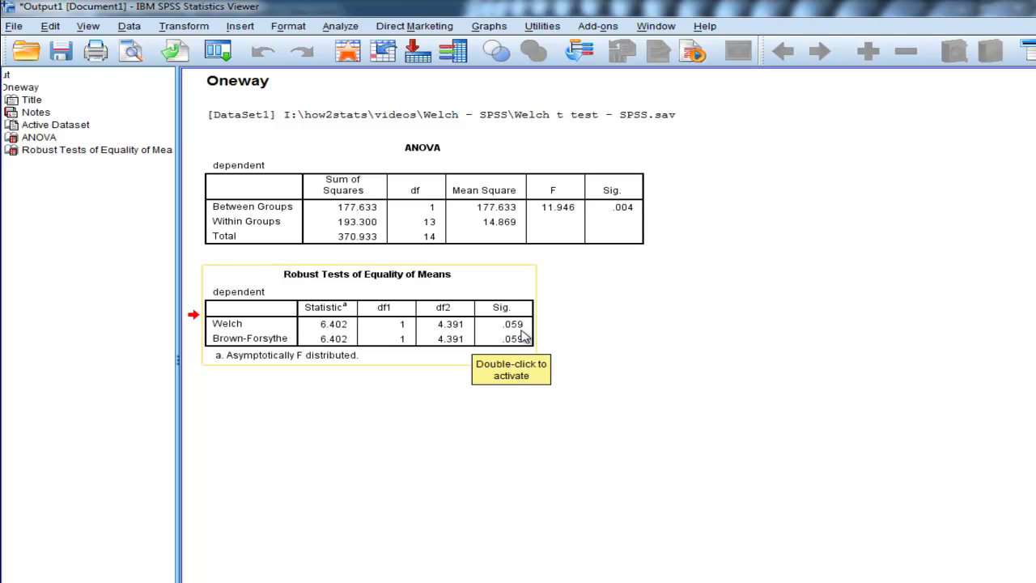
click(503, 263)
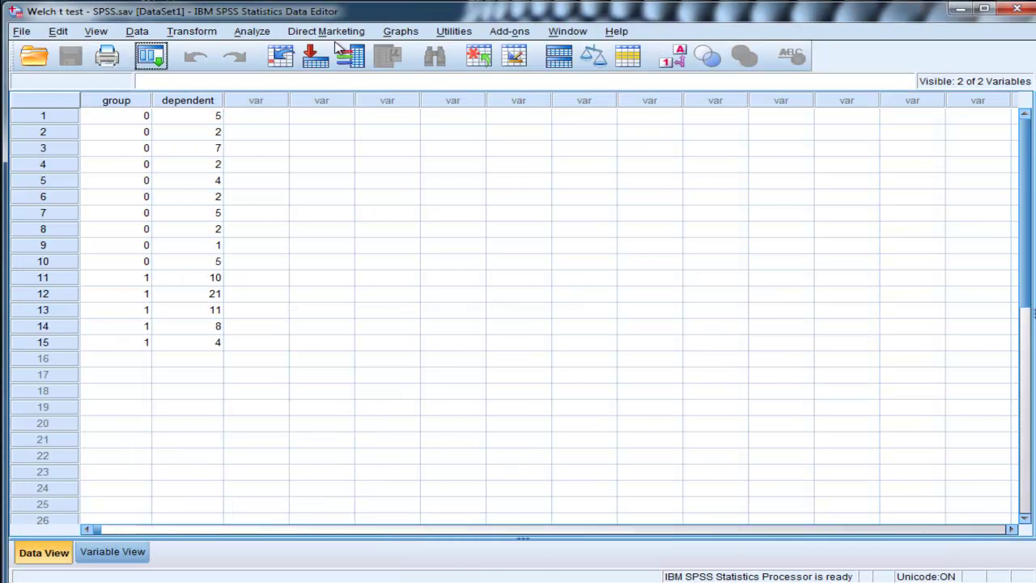
- Start an Independent-Samples T Test with group as grouping variable, groups defined as 0 and 1
click(243, 32)
mouse_move(331, 102)
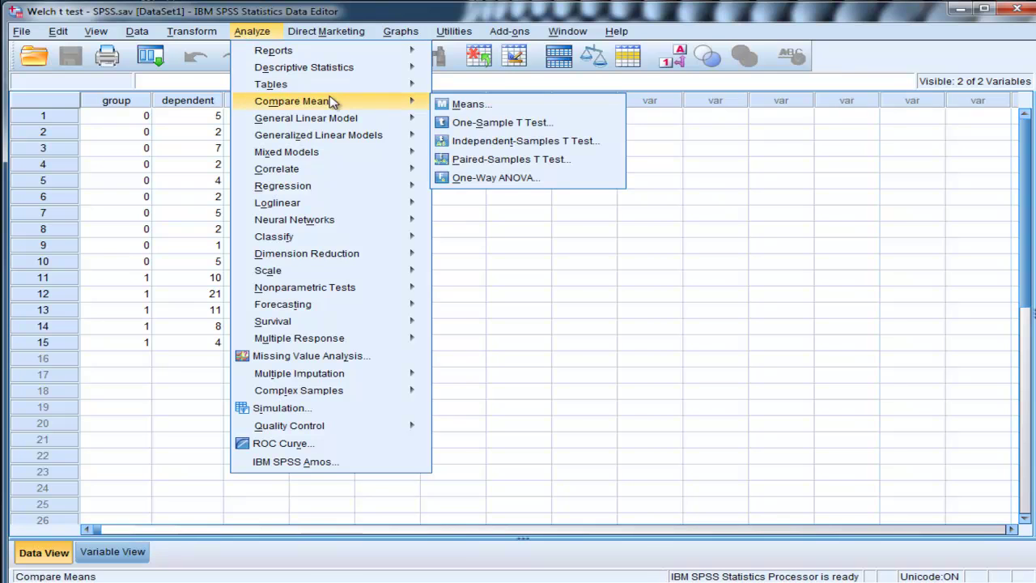
click(453, 140)
click(471, 298)
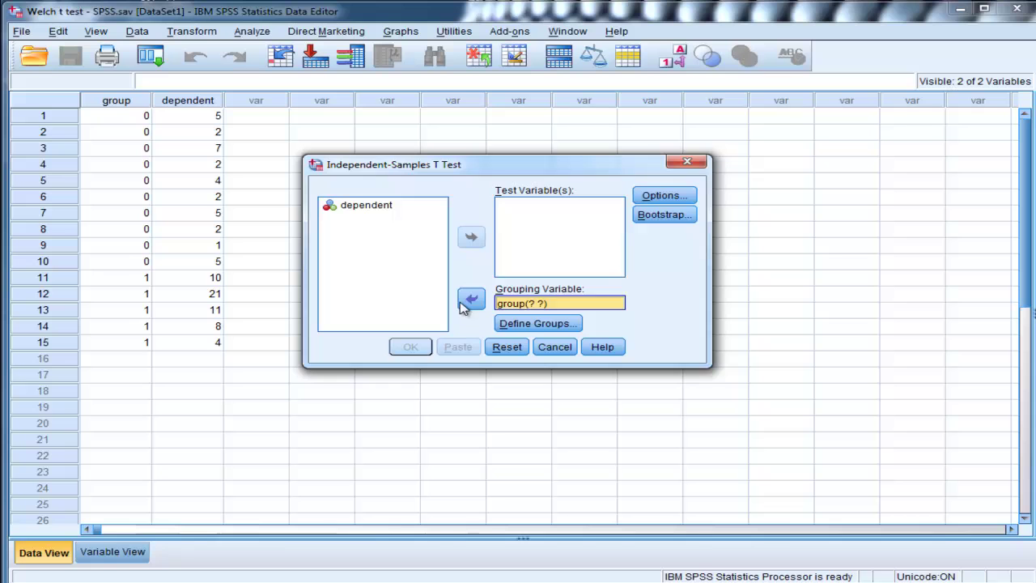
click(537, 324)
click(517, 246)
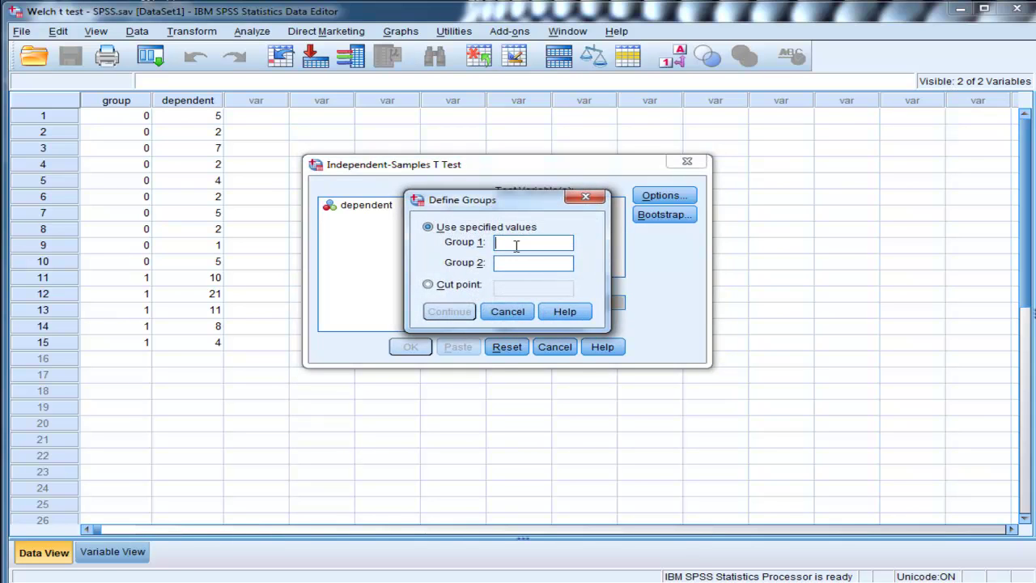
text(0)
click(496, 263)
text(1)
click(447, 312)
- Add dependent as the test variable and run the t-test
click(380, 207)
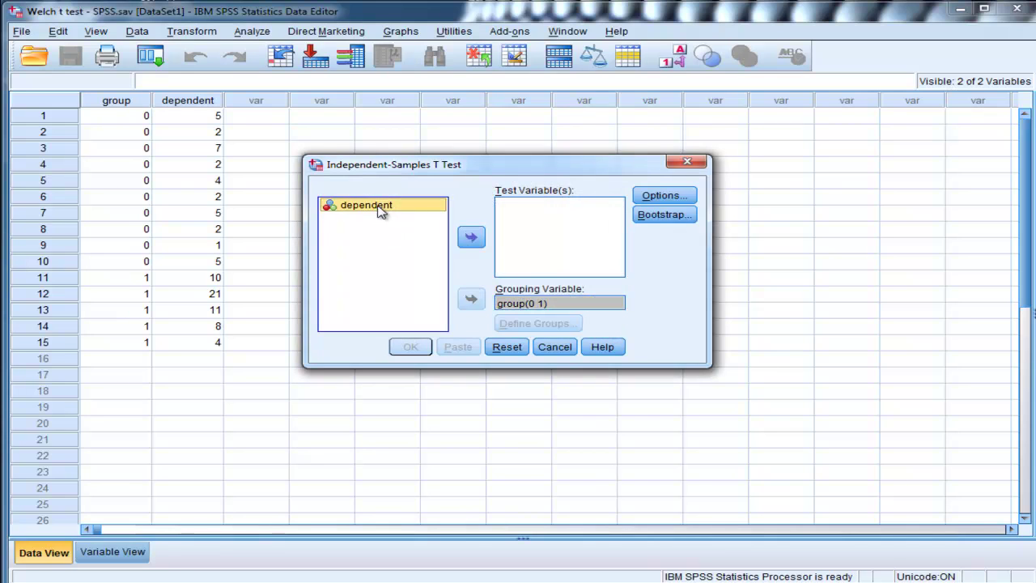
click(473, 237)
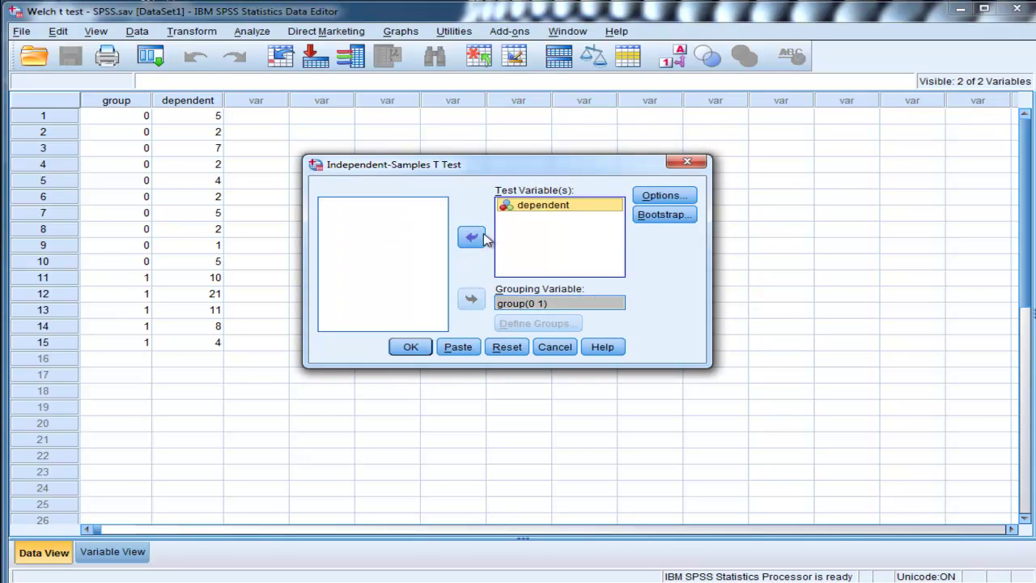
click(410, 349)
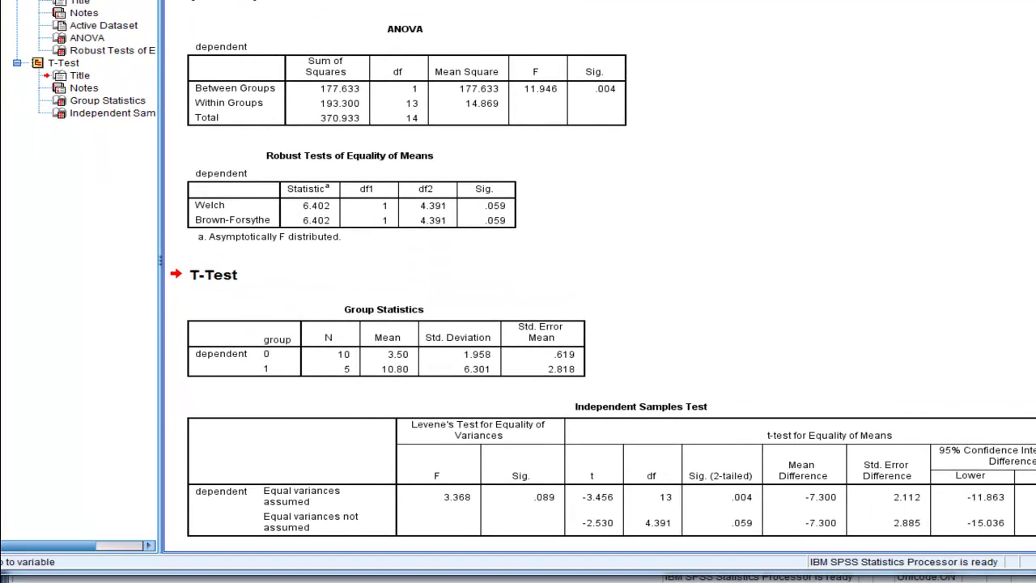
- Inspect the Independent Samples Test table showing unequal-variances t -2.530, Sig. .059
click(473, 400)
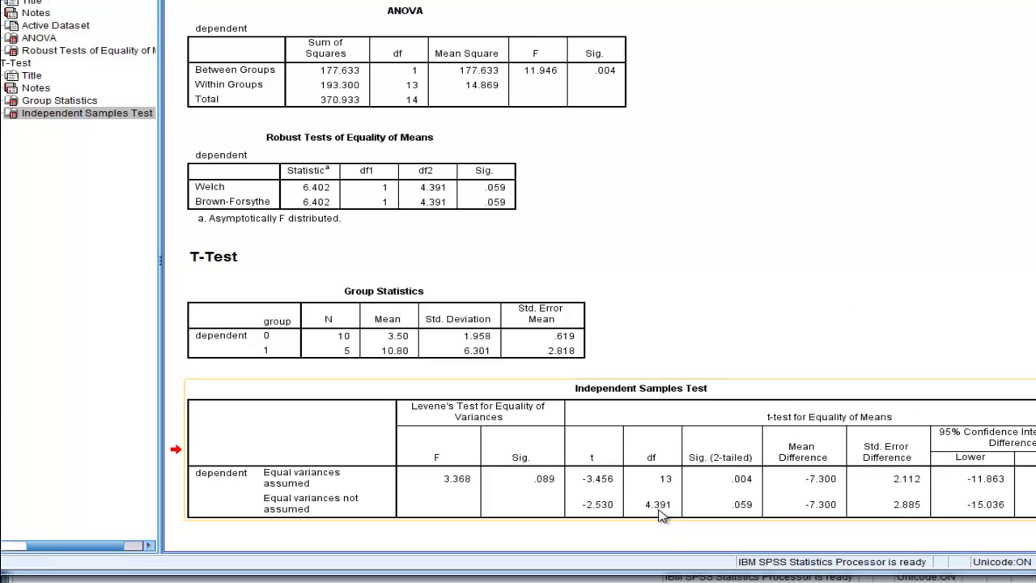
click(735, 514)
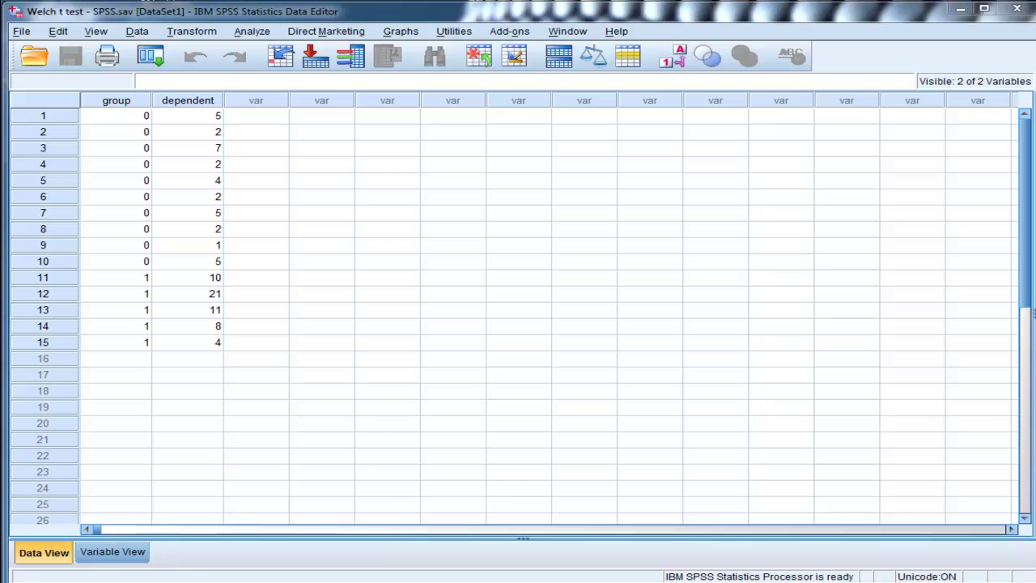
- Bring the Output1 window back up and move Calculator off the output tables
mouse_move(193, 582)
click(273, 557)
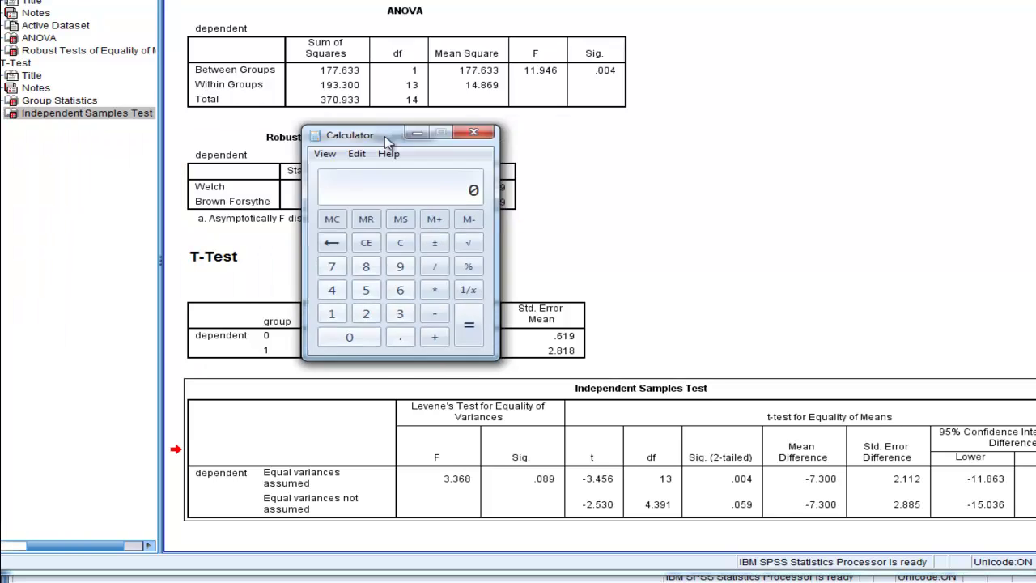
drag(386, 140, 717, 104)
- Compute the square root of 6.402 (≈2.530) to match the t-test's t value
text(6.402)
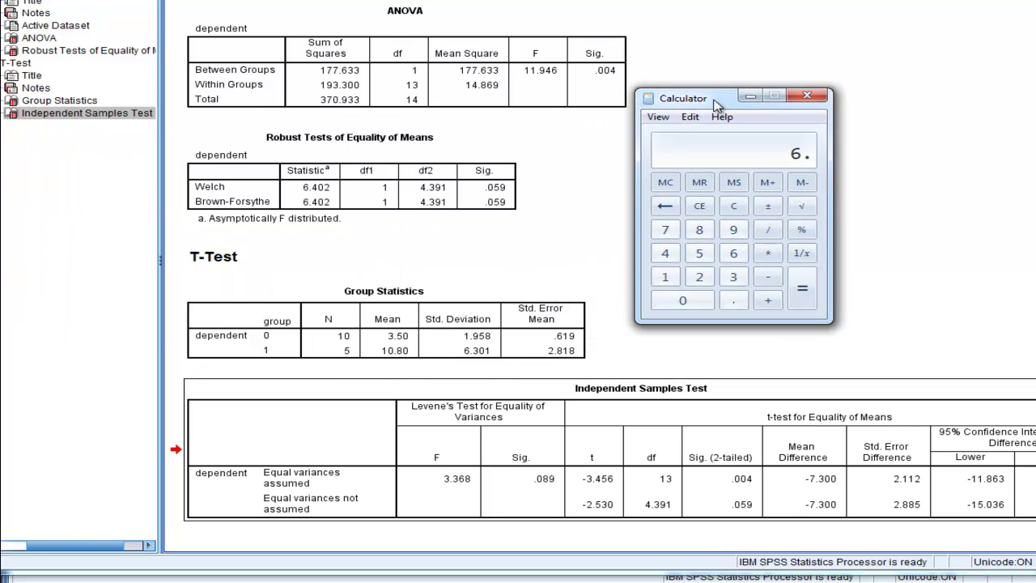
click(800, 206)
click(534, 446)
click(690, 216)
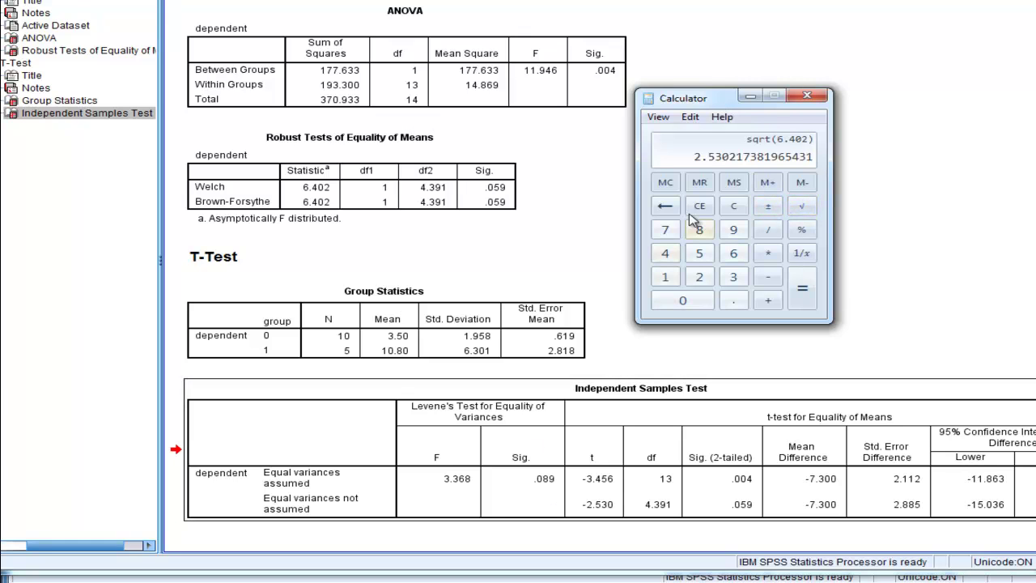
click(619, 422)
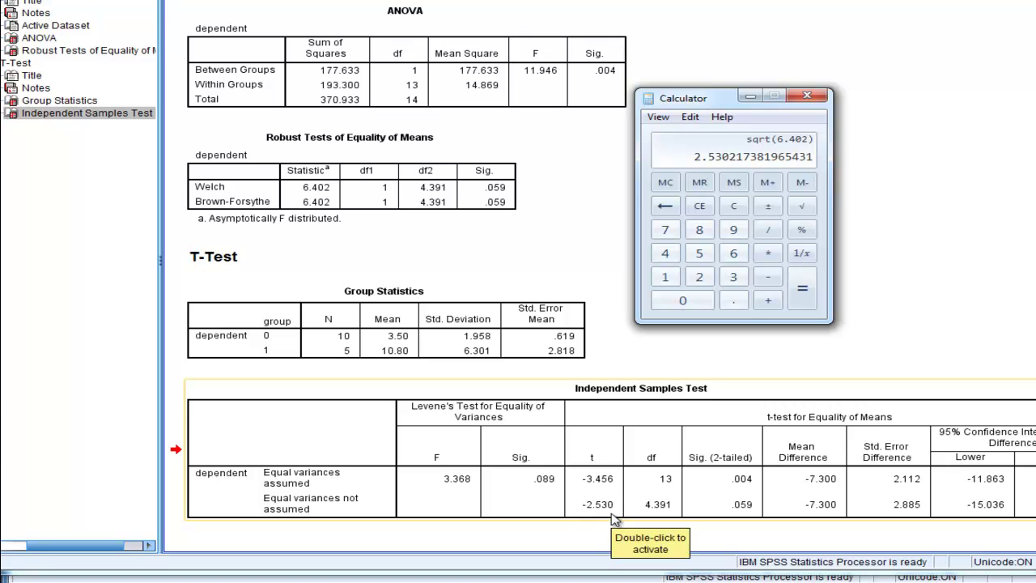
click(299, 127)
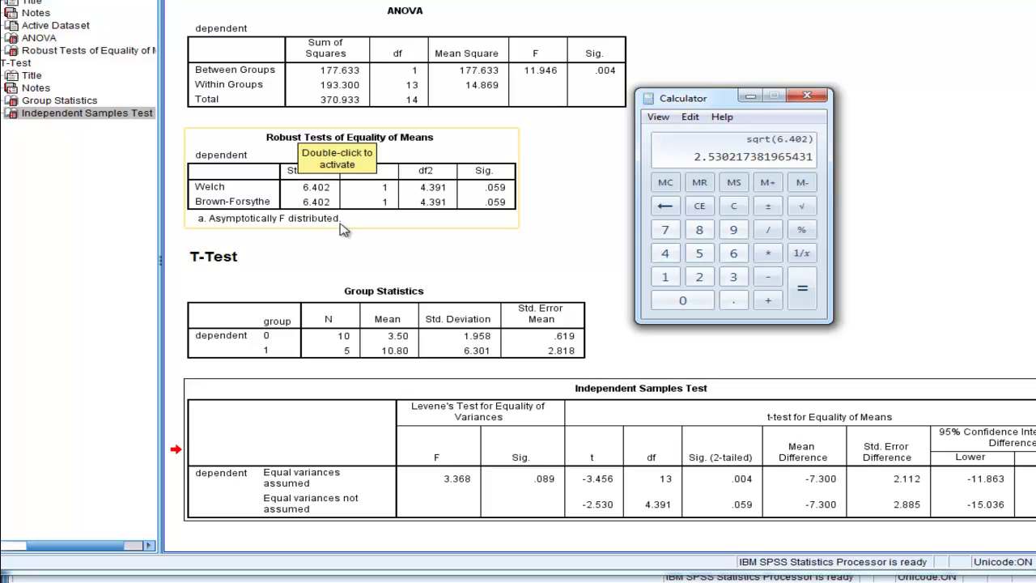
click(601, 229)
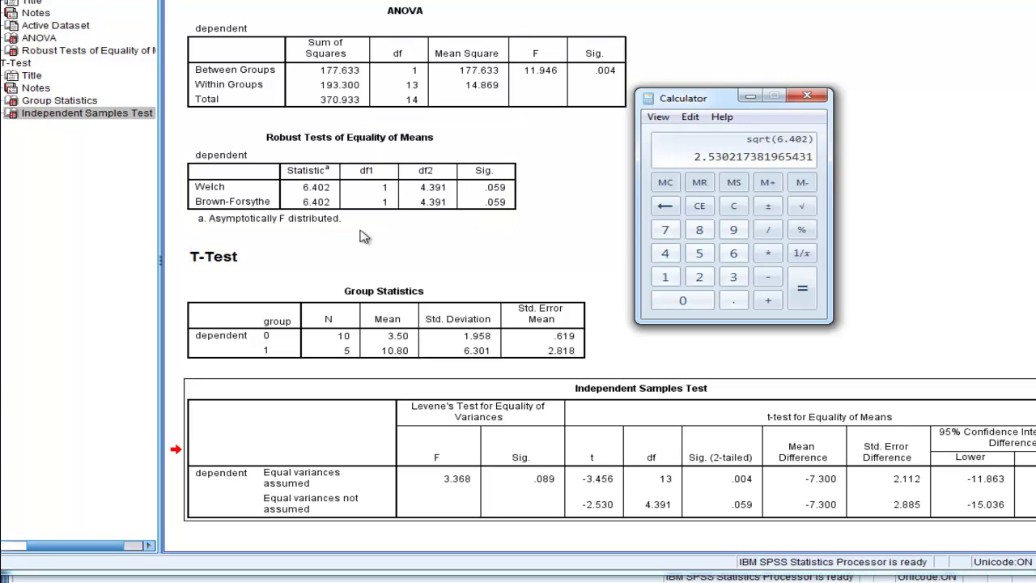